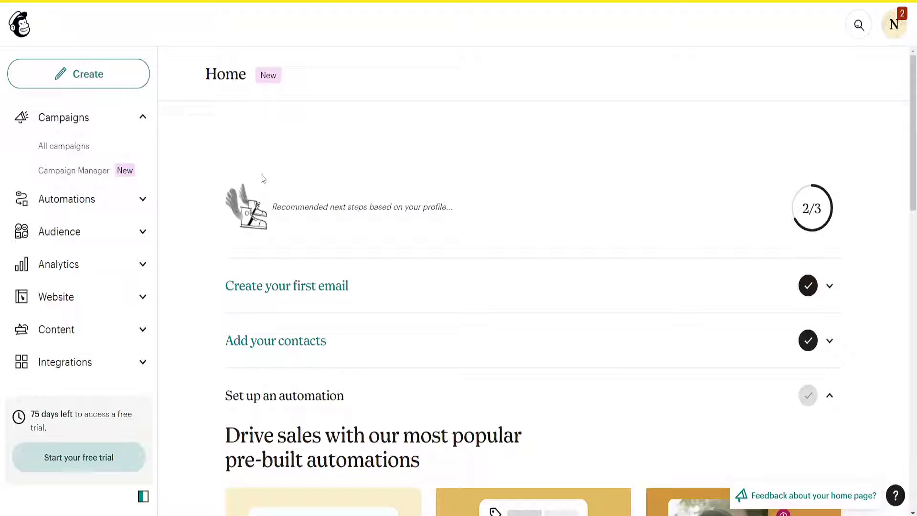
- Start a new item from Create and expand the Email options in the sidebar
{"action": "left_click", "coordinate": [96, 77]}
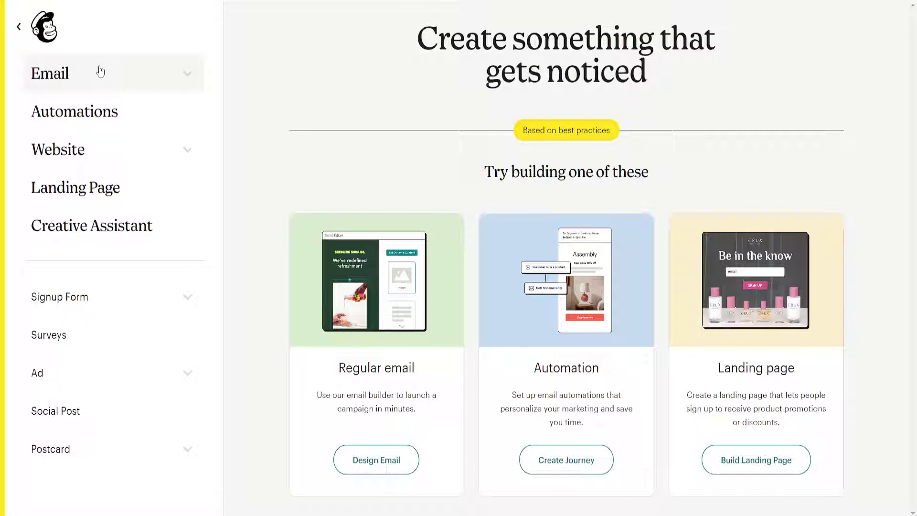
{"action": "left_click", "coordinate": [172, 79]}
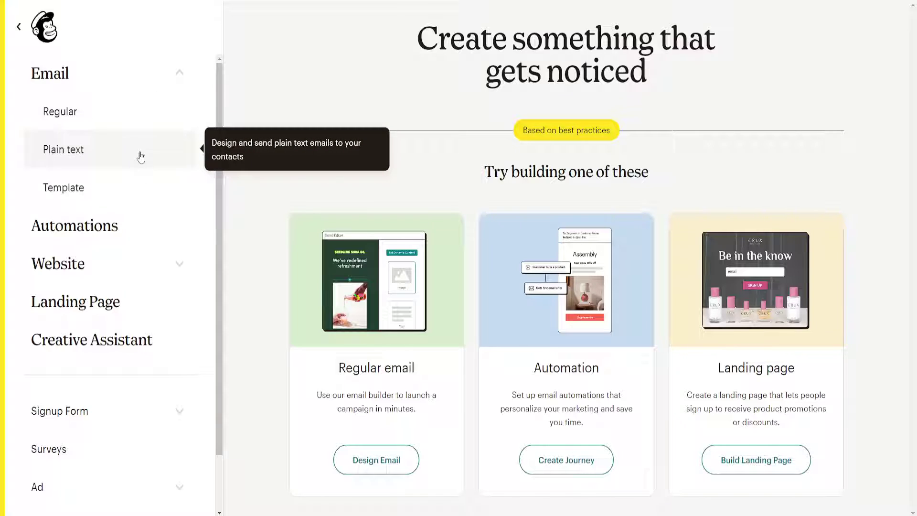
{"action": "mouse_move", "coordinate": [63, 150]}
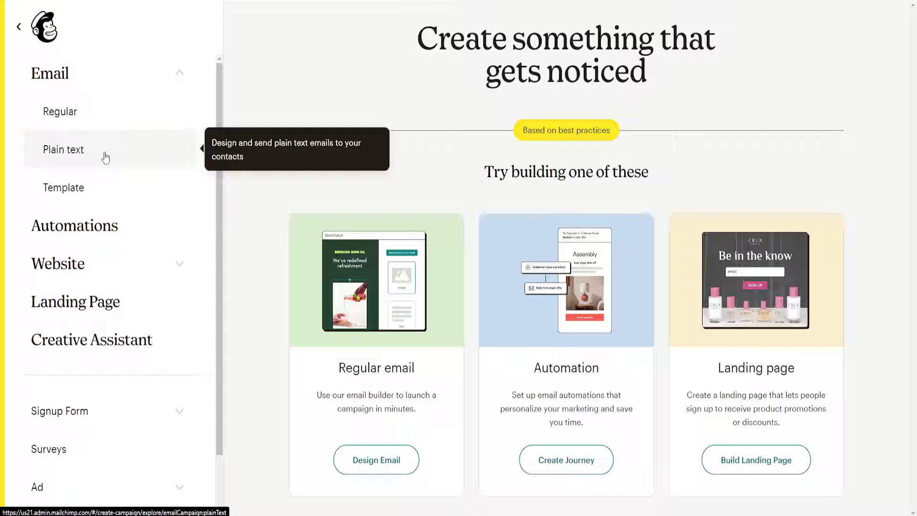
- Create a plain-text email with the internal name 'ned'
{"action": "left_click", "coordinate": [105, 157]}
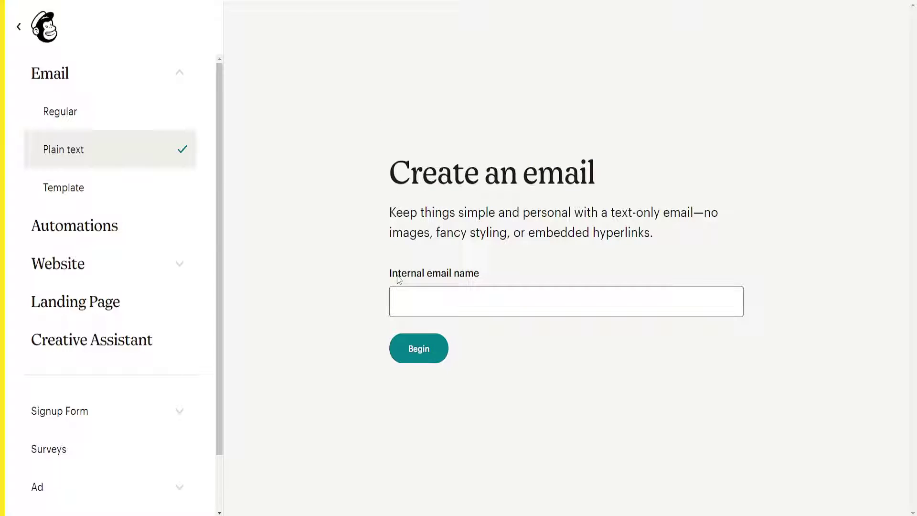
{"action": "left_click", "coordinate": [427, 301]}
{"action": "type", "text": "new"}
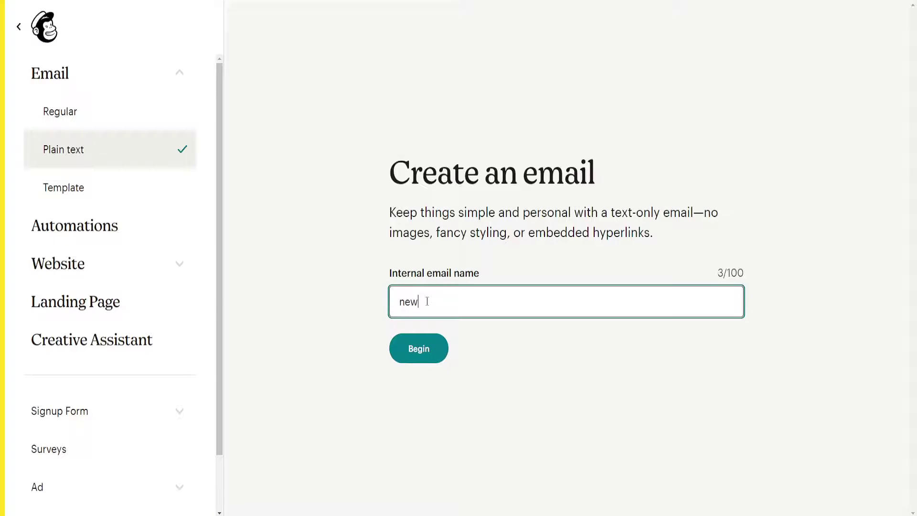
{"action": "left_click", "coordinate": [423, 355]}
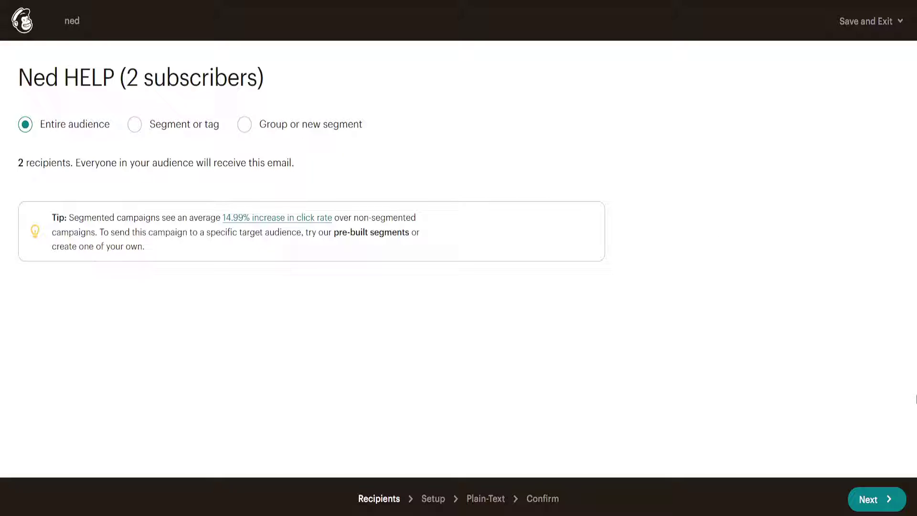
- Name the campaign 'plain text example' with the subject 'plain text video'
{"action": "left_click", "coordinate": [867, 500]}
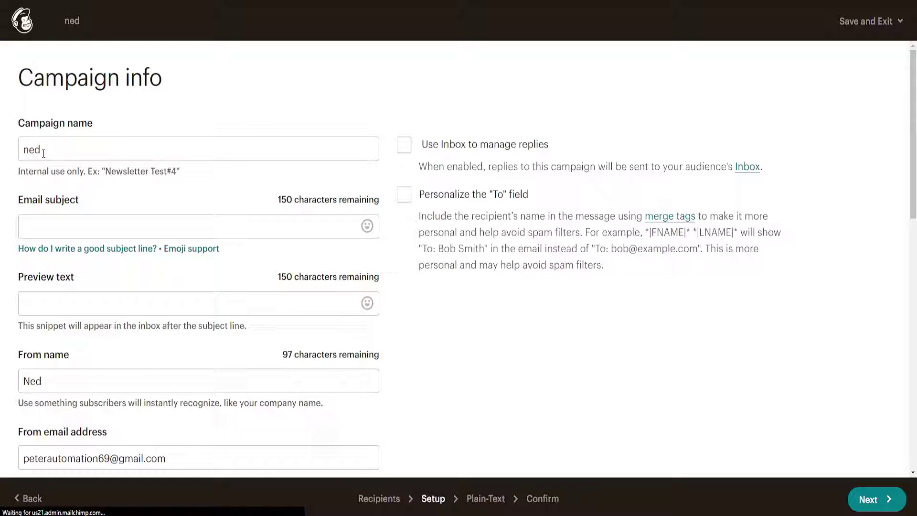
{"action": "double_click", "coordinate": [87, 156]}
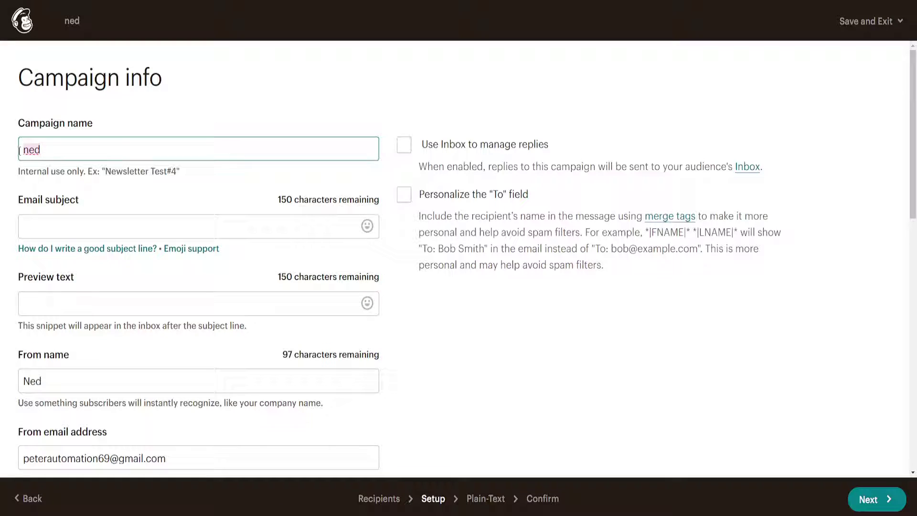
{"action": "type", "text": "plain"}
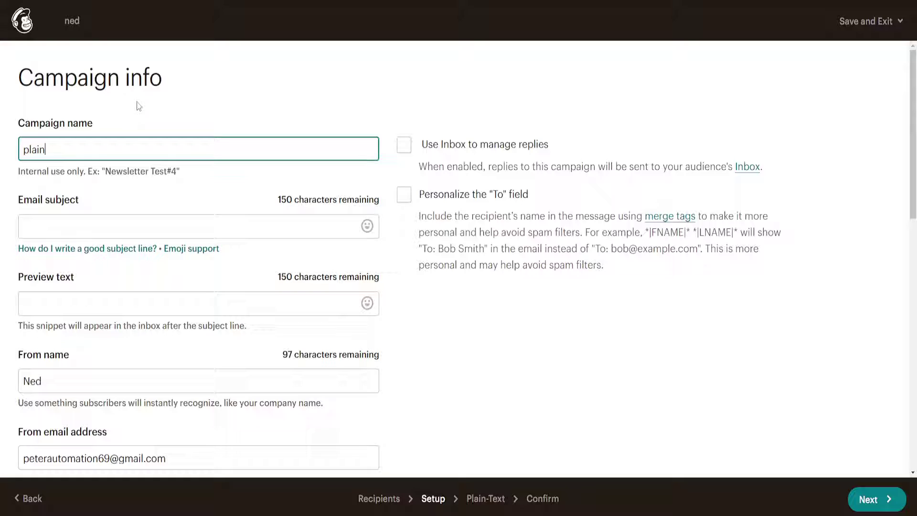
{"action": "type", "text": " text example"}
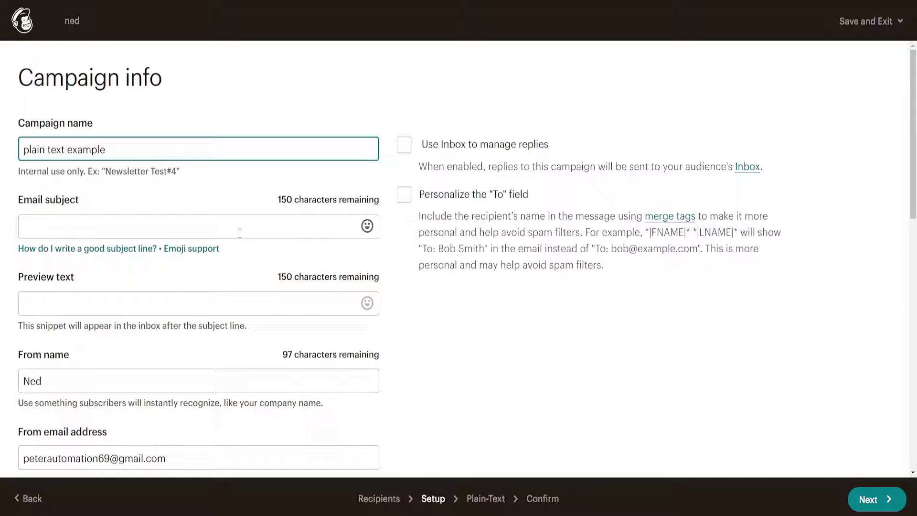
{"action": "left_click", "coordinate": [137, 225]}
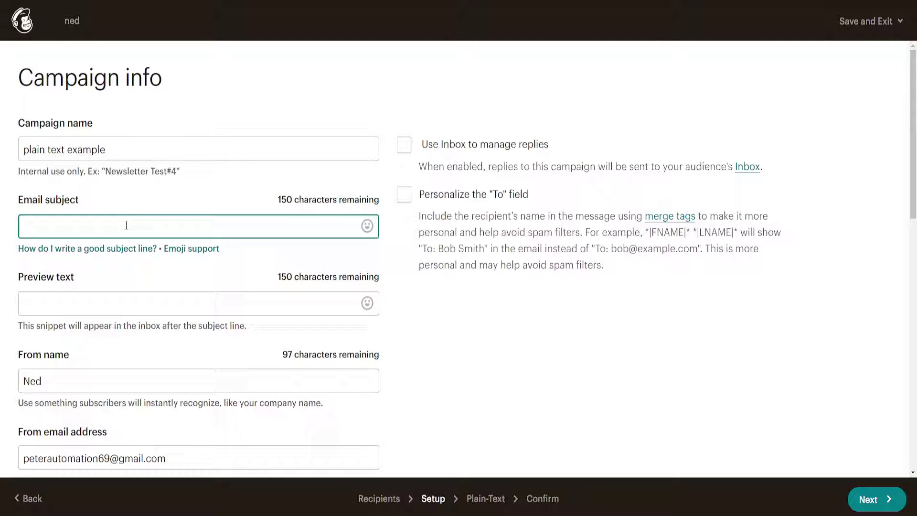
{"action": "type", "text": "plain text video"}
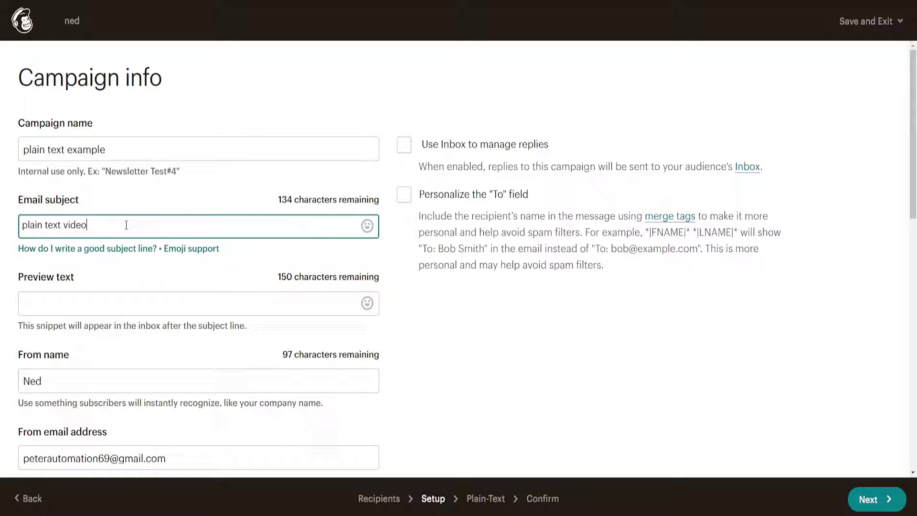
{"action": "scroll", "coordinate": [126, 225], "scroll_direction": "down", "scroll_amount": 1}
{"action": "scroll", "coordinate": [29, 179], "scroll_direction": "down", "scroll_amount": 3}
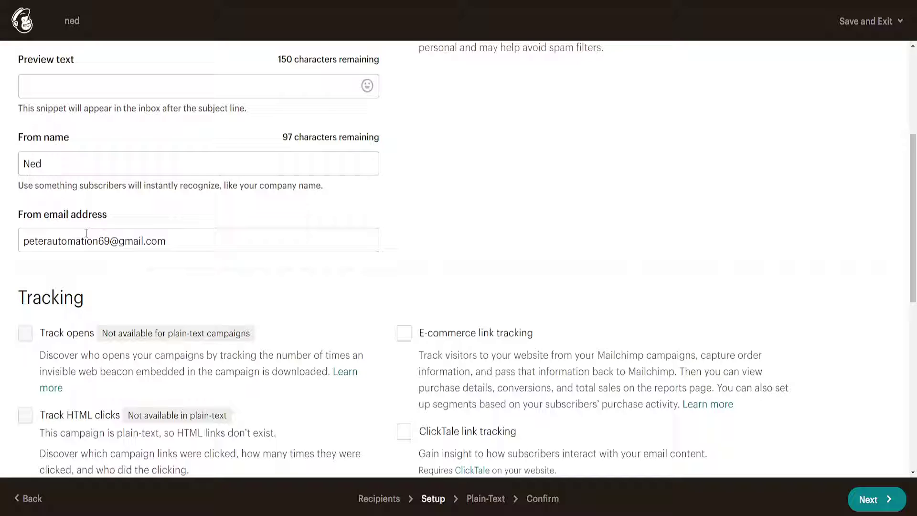
{"action": "scroll", "coordinate": [59, 219], "scroll_direction": "down", "scroll_amount": 2}
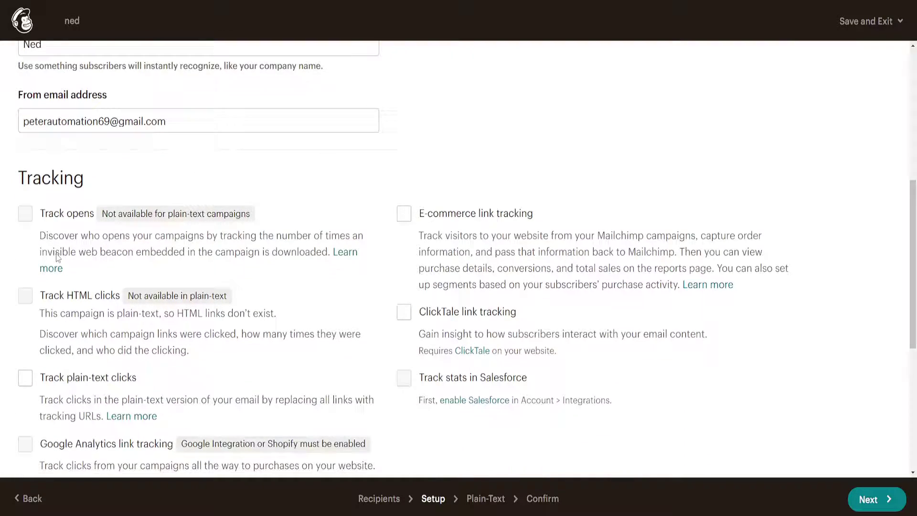
{"action": "scroll", "coordinate": [77, 192], "scroll_direction": "down", "scroll_amount": 1}
{"action": "scroll", "coordinate": [188, 189], "scroll_direction": "down", "scroll_amount": 1}
{"action": "scroll", "coordinate": [426, 299], "scroll_direction": "down", "scroll_amount": 1}
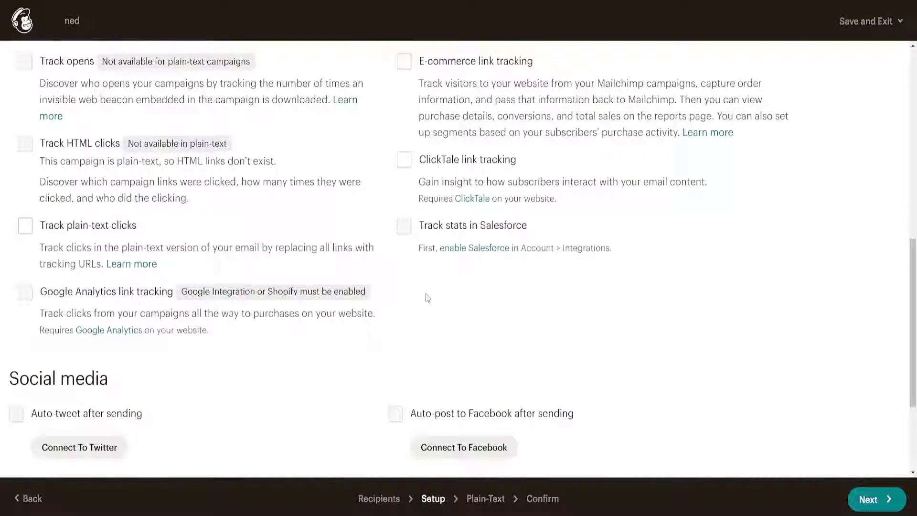
{"action": "scroll", "coordinate": [354, 304], "scroll_direction": "down", "scroll_amount": 2}
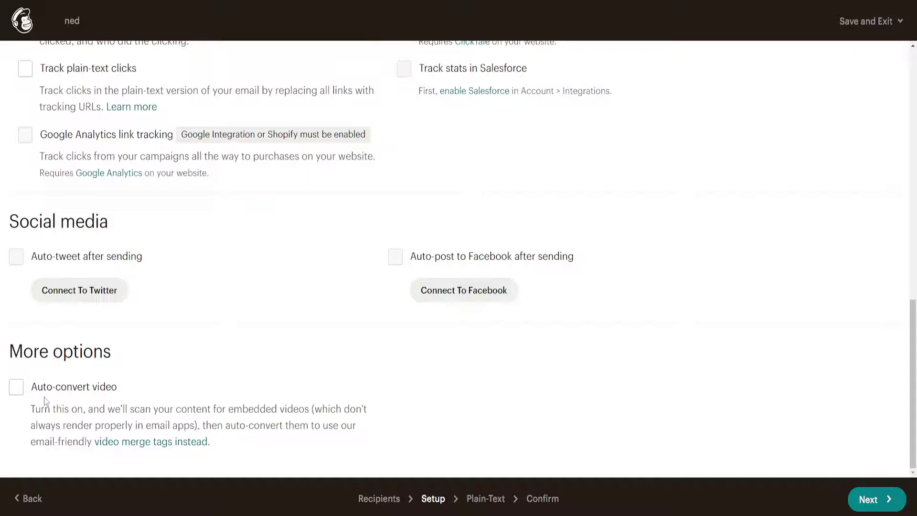
- Replace the ENTER YOUR CONTENT HERE heading with 'video demonstration'
{"action": "left_click", "coordinate": [869, 499]}
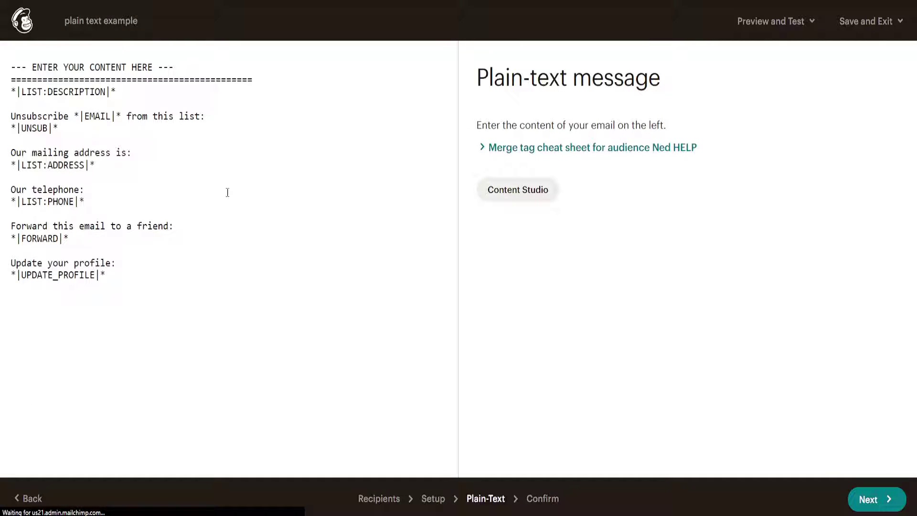
{"action": "left_click_drag", "start_coordinate": [90, 67], "coordinate": [153, 67]}
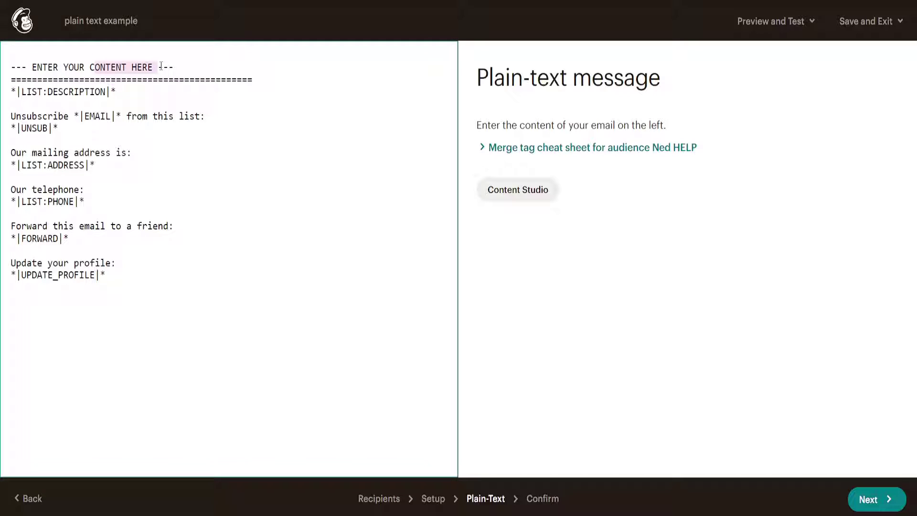
{"action": "left_click_drag", "start_coordinate": [96, 67], "coordinate": [32, 67]}
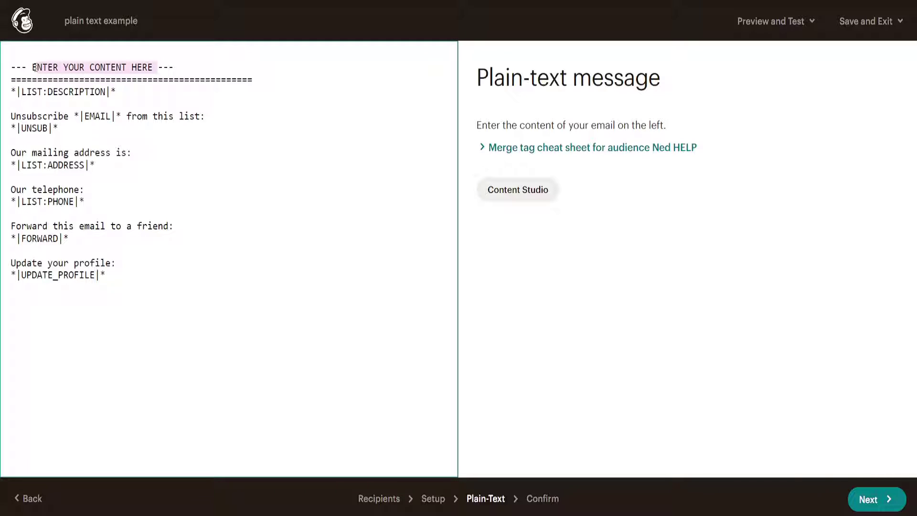
{"action": "type", "text": "EVide"}
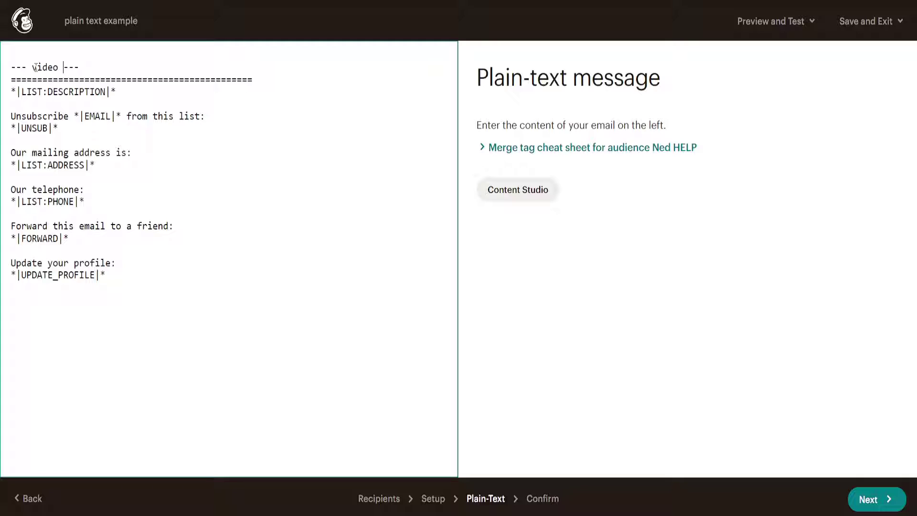
{"action": "type", "text": "de"}
{"action": "type", "text": "onstrat"}
{"action": "type", "text": "ion"}
- Advance to the Confirm page to review the campaign checklist
{"action": "left_click", "coordinate": [878, 500]}
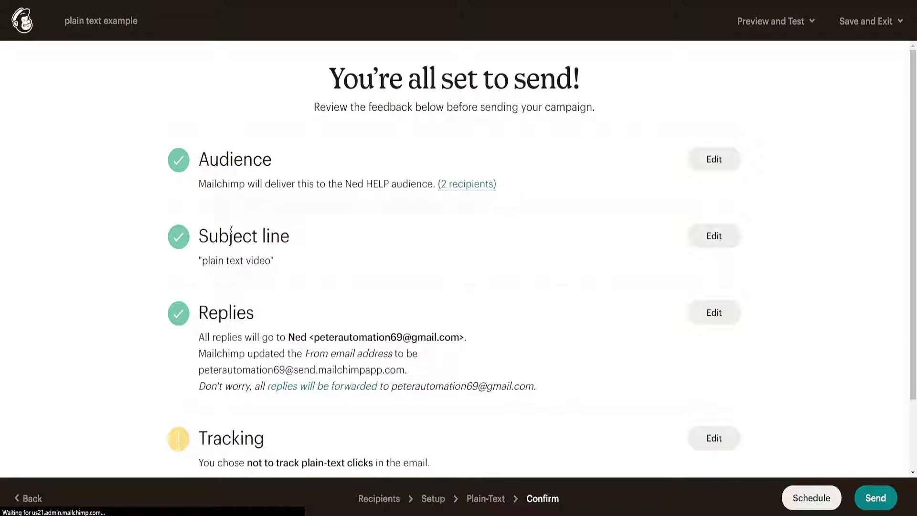
{"action": "scroll", "coordinate": [253, 258], "scroll_direction": "down", "scroll_amount": 2}
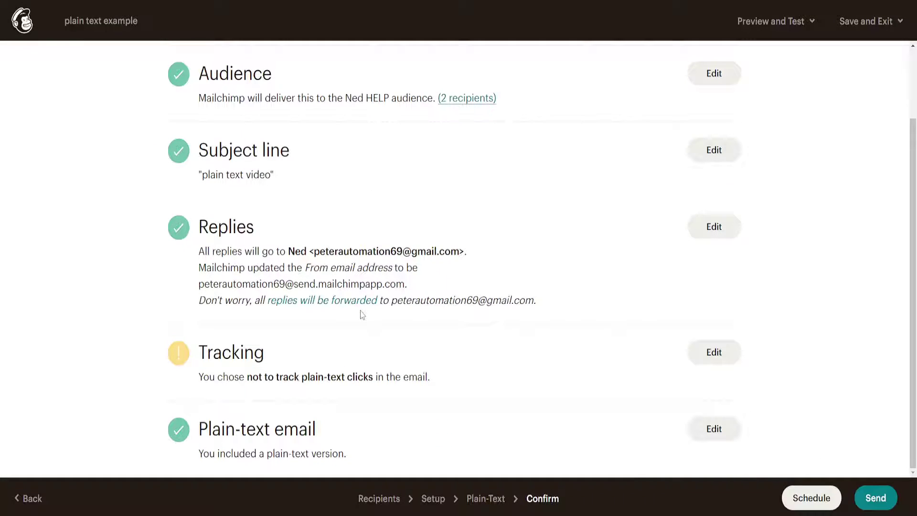